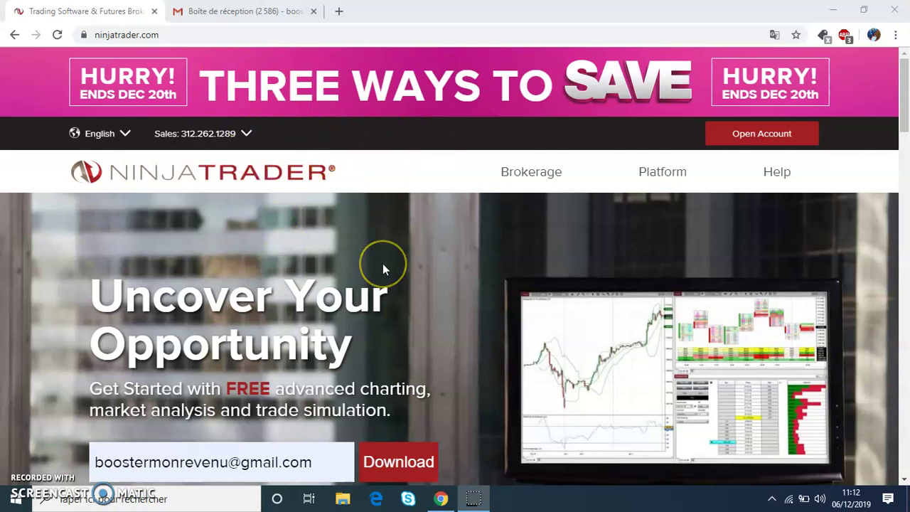
Review the NinjaTrader download form for free live market data with the Futures asset class, and close it unsubmitted.
scroll(382, 263, down, 2)
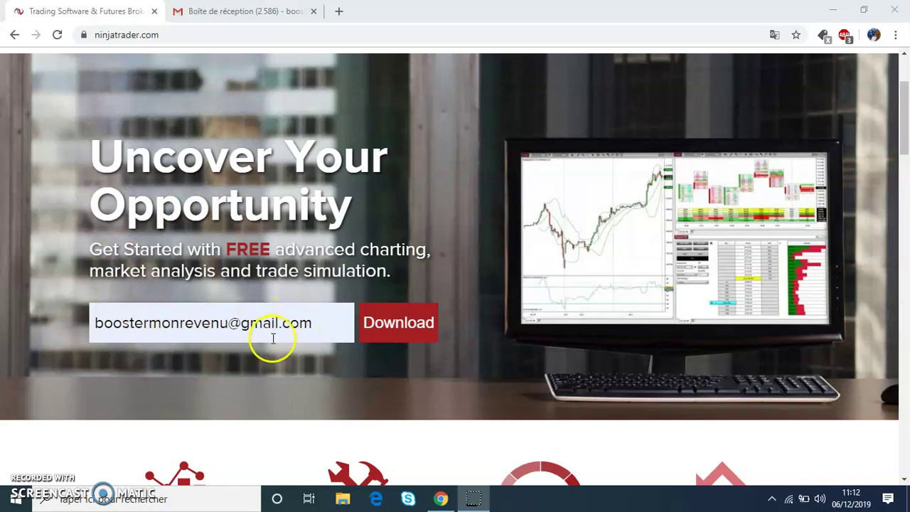
click(384, 323)
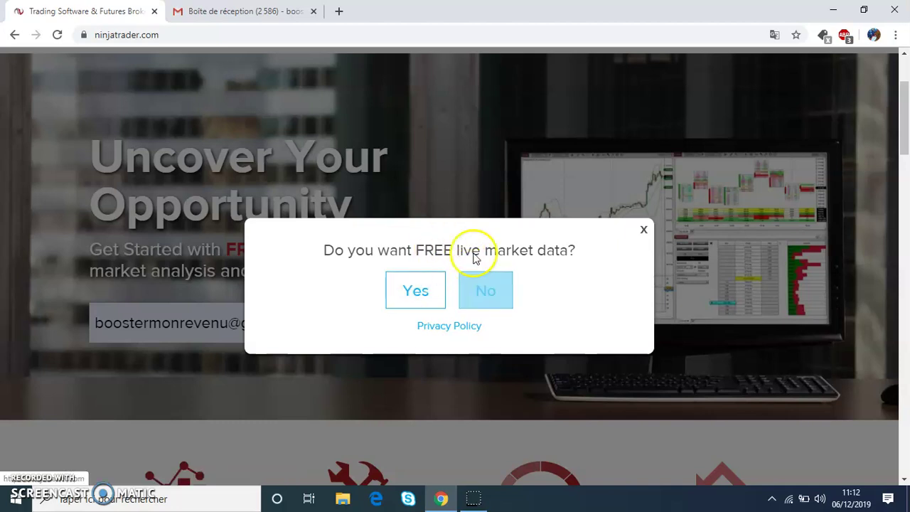
click(406, 304)
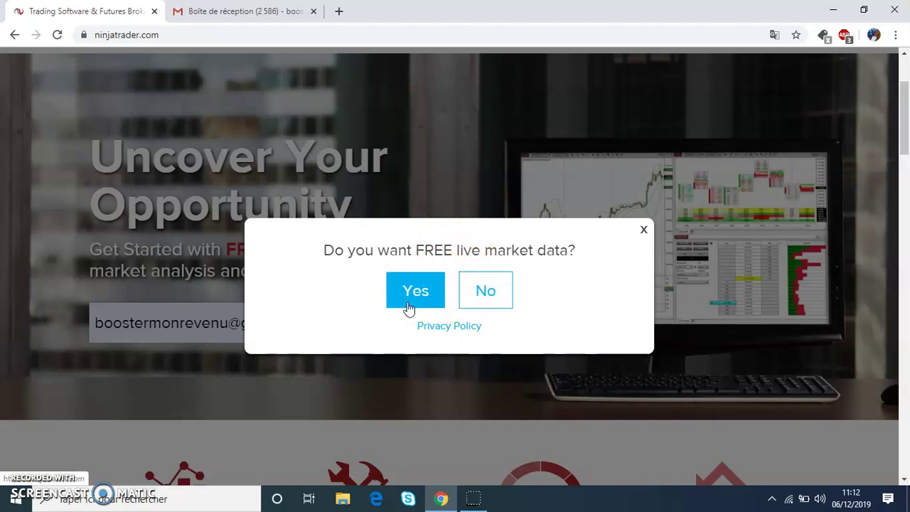
click(412, 302)
scroll(420, 301, down, 2)
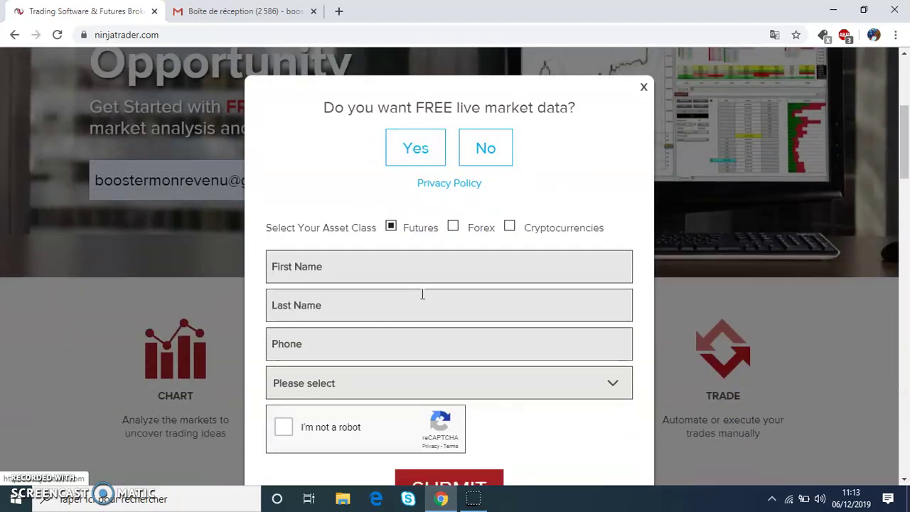
click(401, 223)
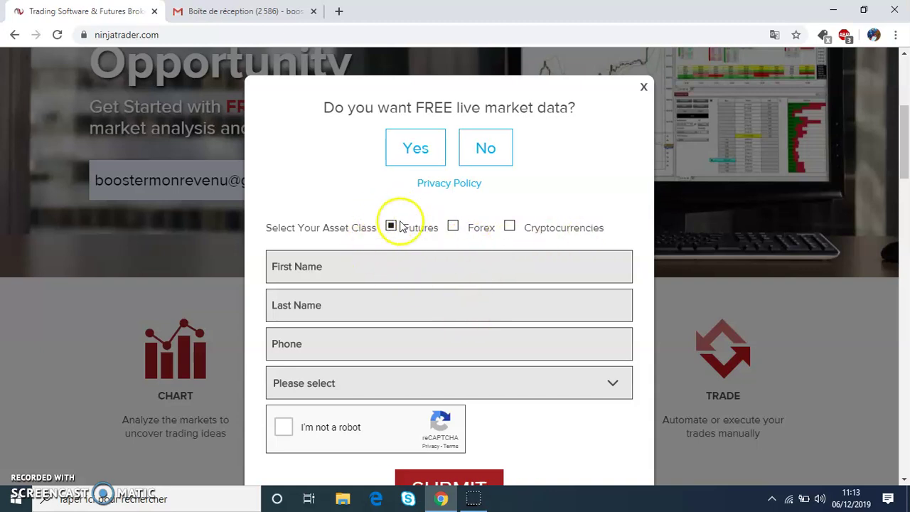
scroll(396, 272, down, 1)
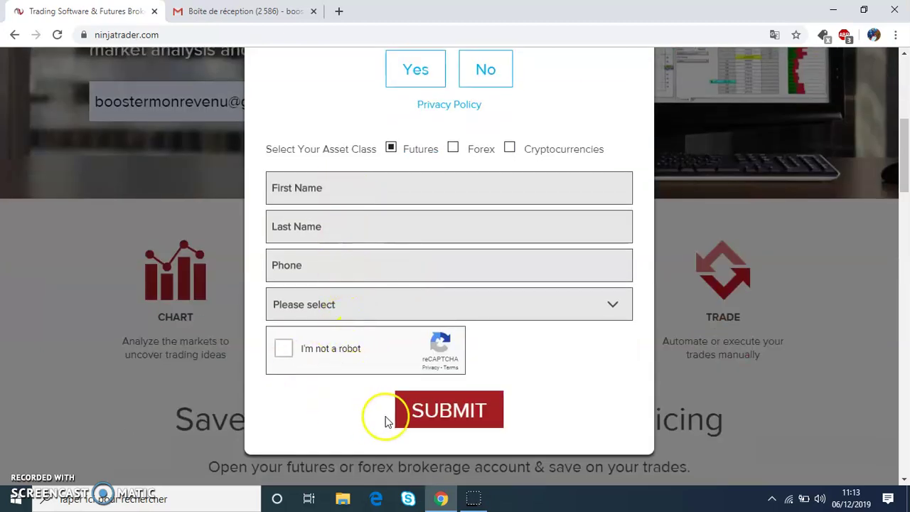
scroll(121, 347, up, 5)
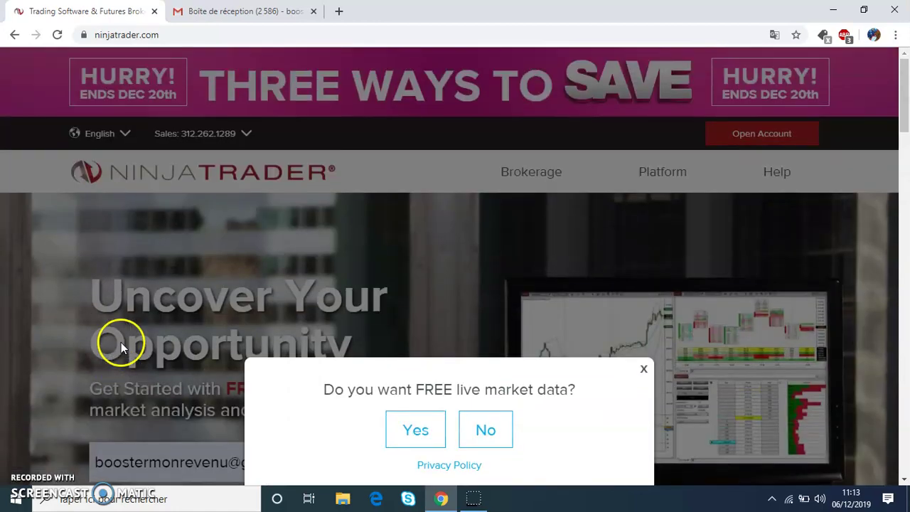
click(646, 372)
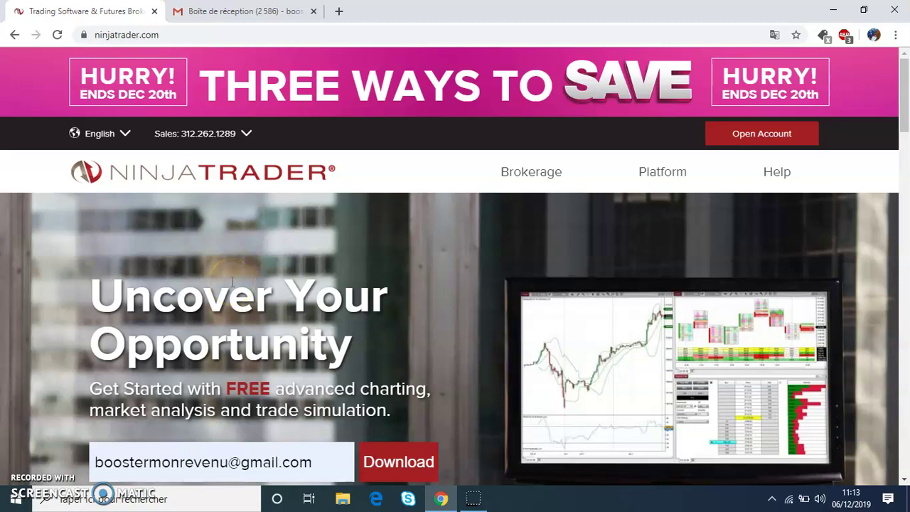
Minimize the browser and launch NinjaTrader 8 (64-bit) from the desktop.
click(833, 10)
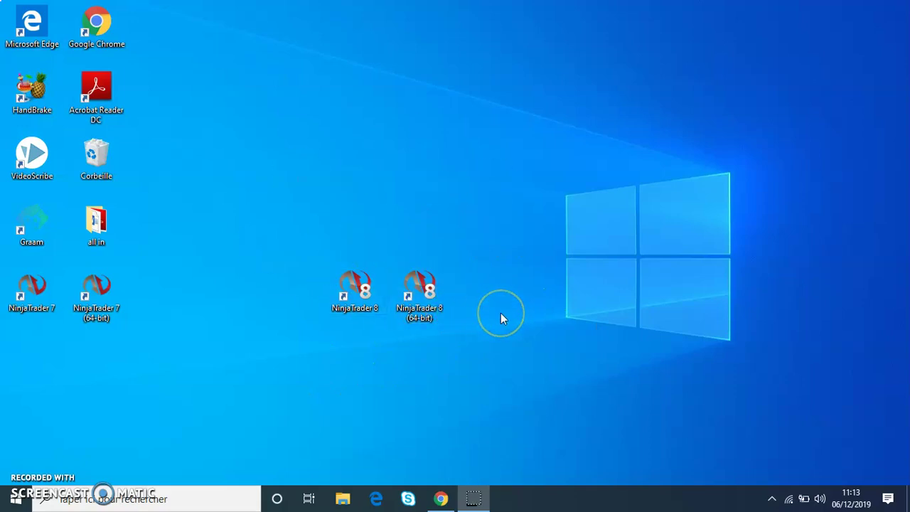
click(425, 306)
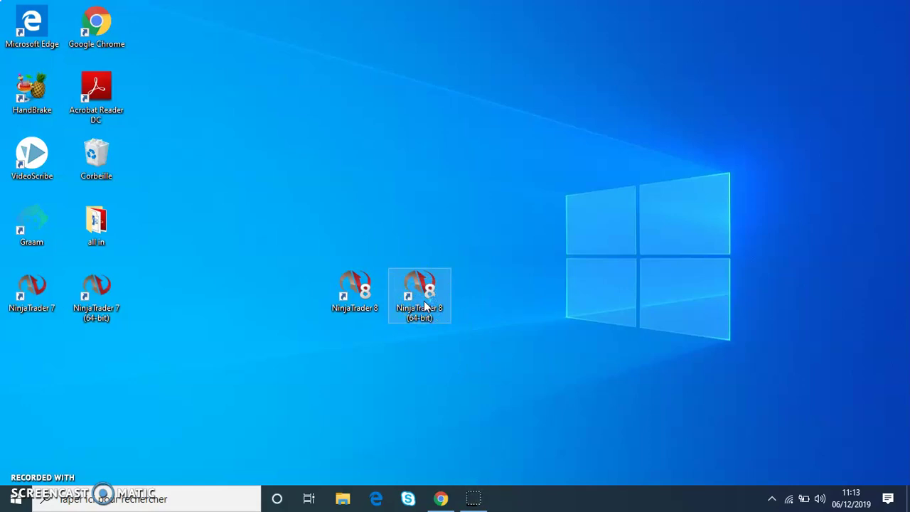
double_click(424, 305)
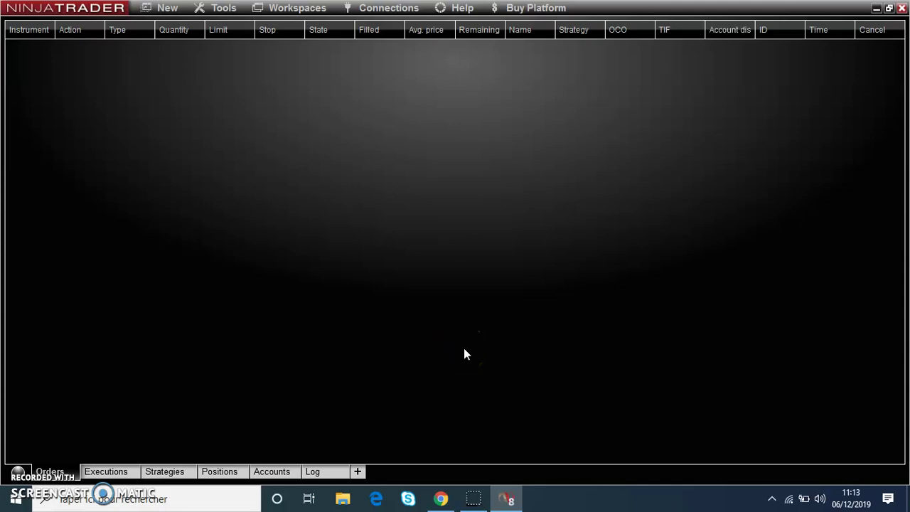
Open the connection configuration and add a CQG connection from the available providers.
click(396, 12)
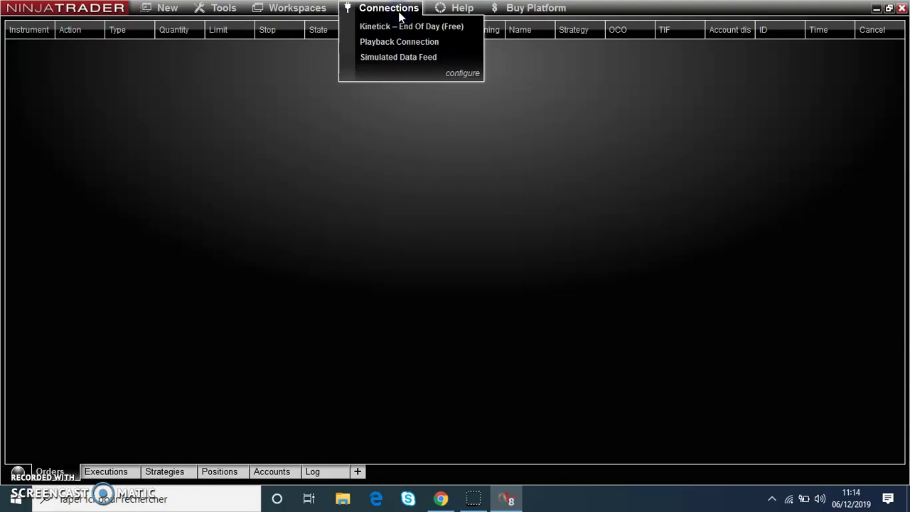
click(458, 78)
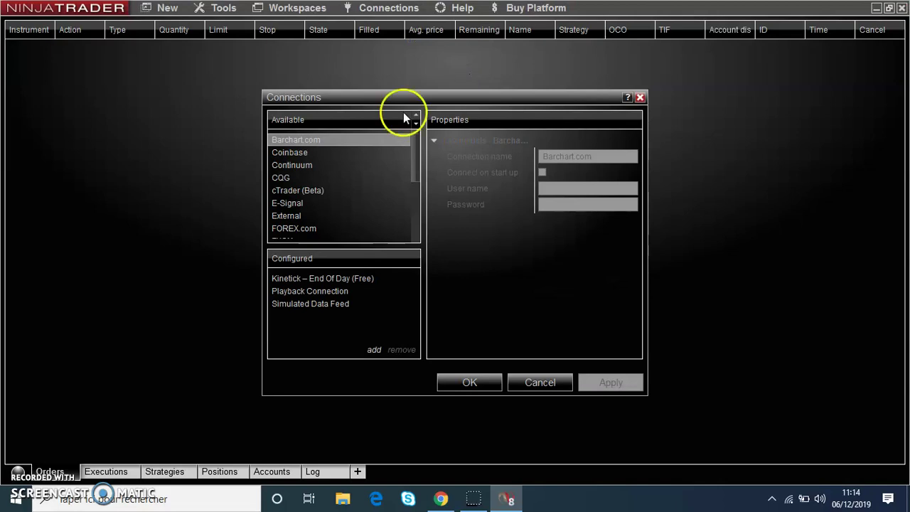
scroll(312, 194, down, 3)
scroll(312, 194, up, 3)
scroll(312, 194, down, 3)
scroll(312, 194, up, 3)
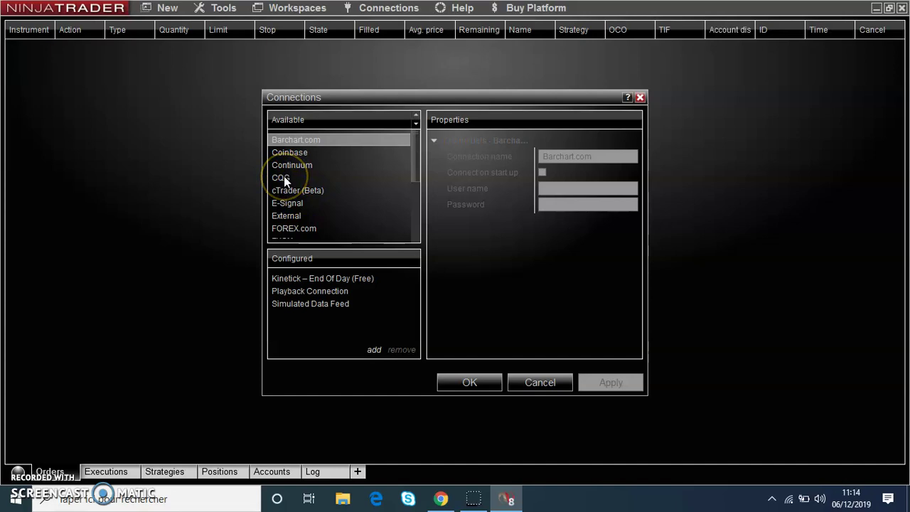
double_click(283, 177)
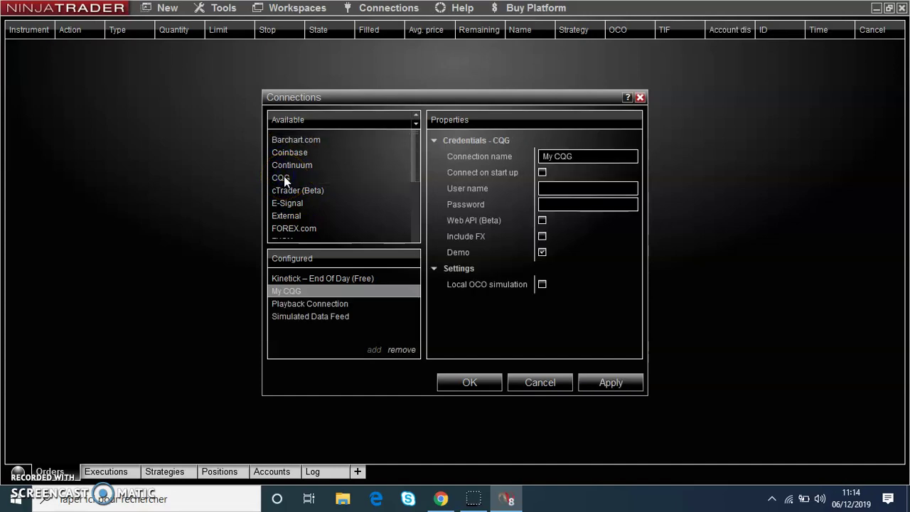
click(574, 187)
click(547, 204)
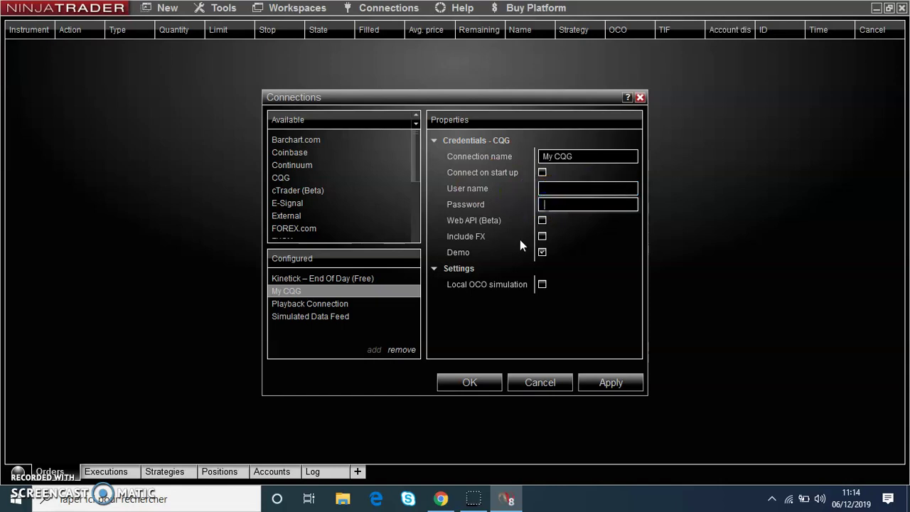
Switch to Gmail in the browser and open the Demo Login Credentials email from CQGTrader.
click(441, 499)
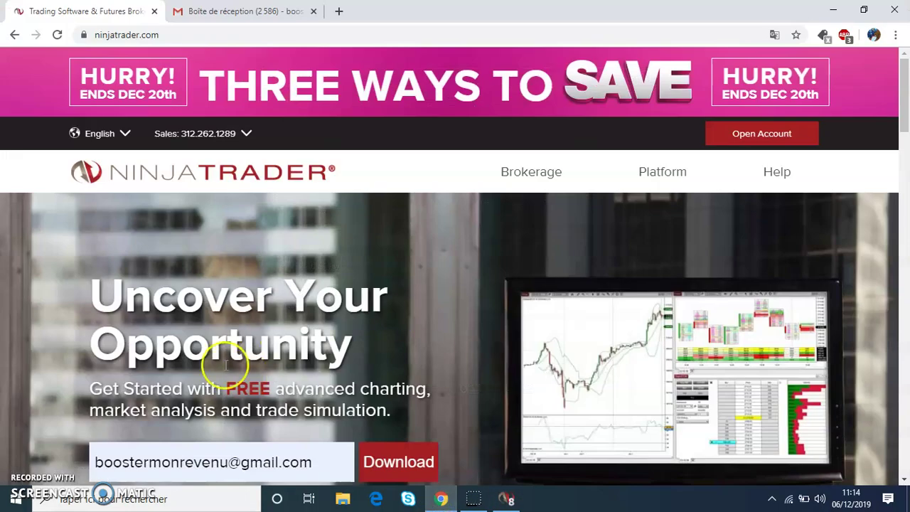
scroll(428, 321, down, 2)
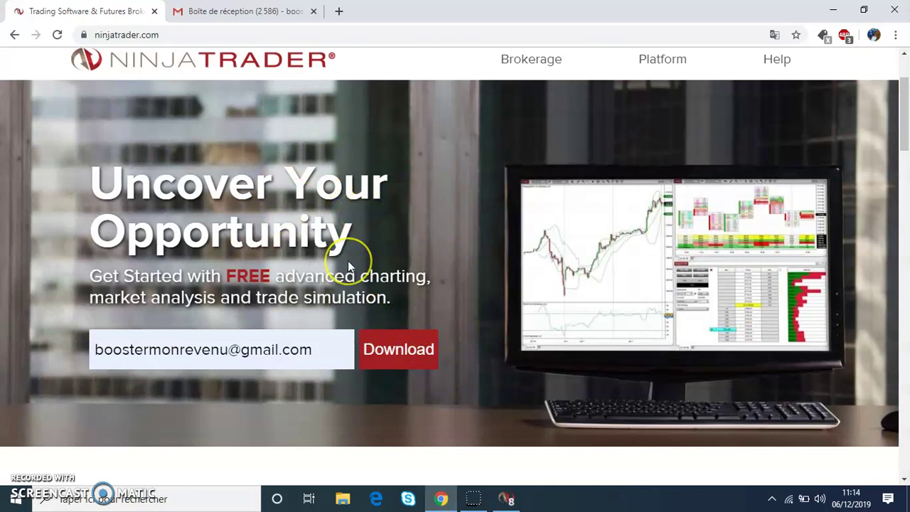
click(246, 11)
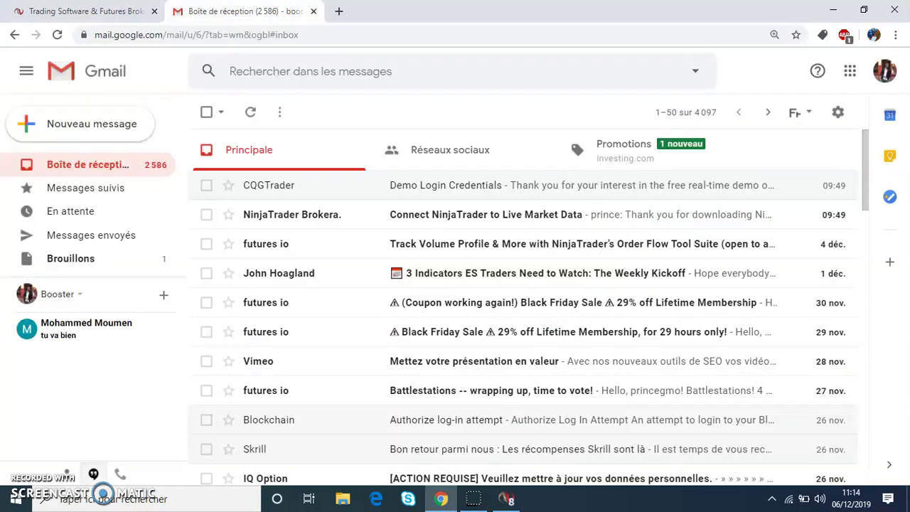
click(292, 195)
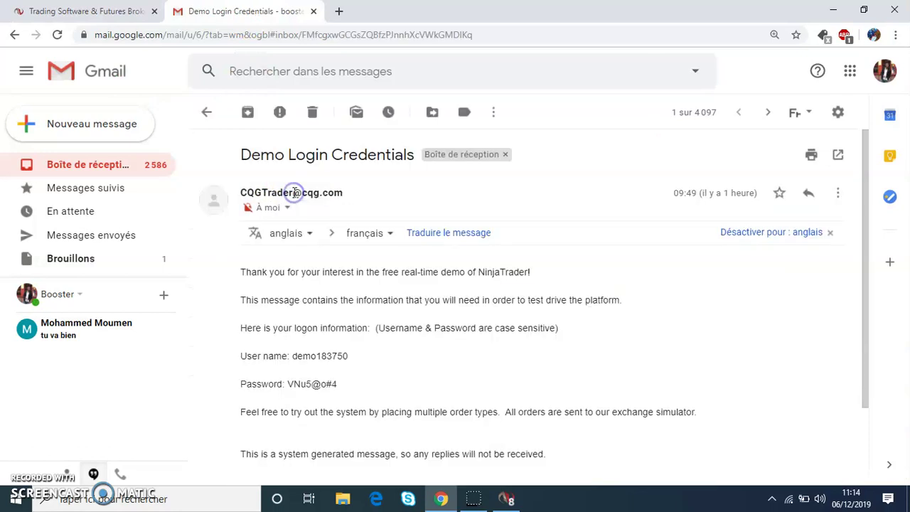
scroll(389, 313, down, 2)
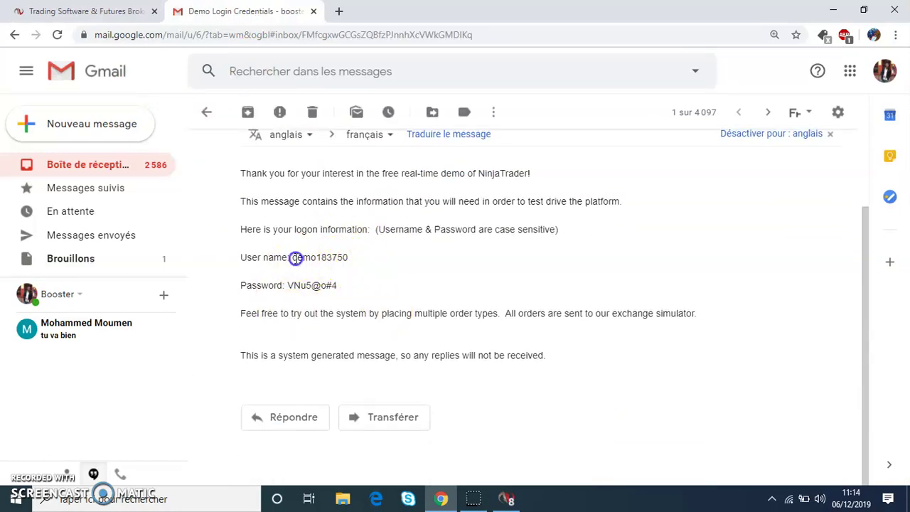
Copy the demo user name from the email into the User name field of the CQG connection in NinjaTrader.
drag(294, 259, 349, 258)
key(ctrl+c)
click(505, 498)
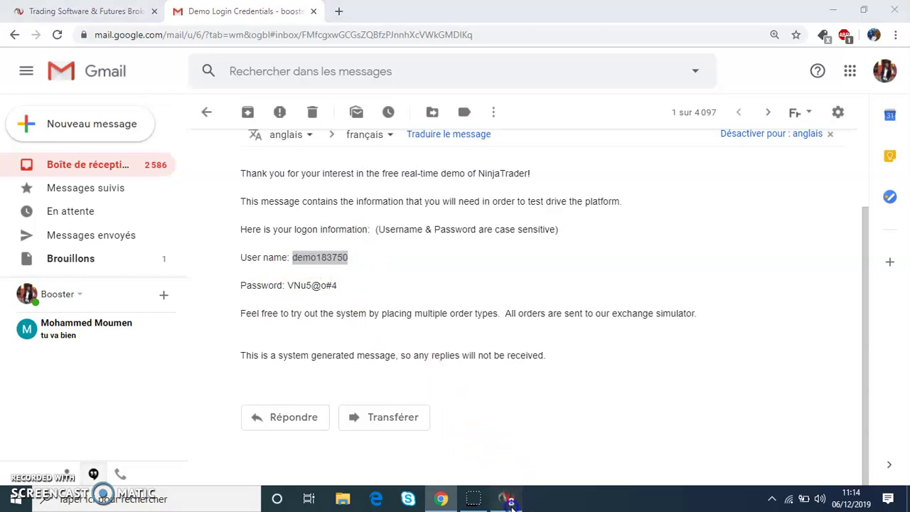
click(561, 188)
key(ctrl+v)
Copy the emailed demo password into the CQG connection's Password field and save the connection with Local OCO simulation enabled.
click(444, 498)
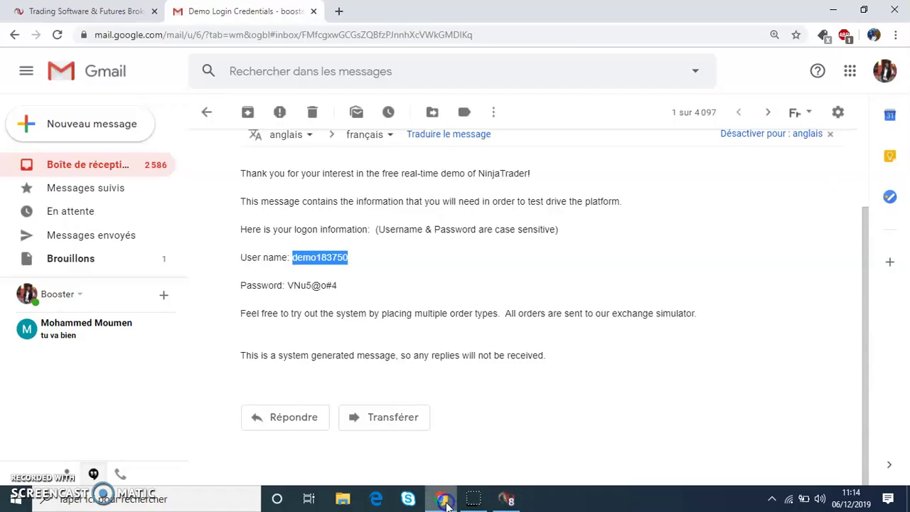
drag(287, 287, 320, 300)
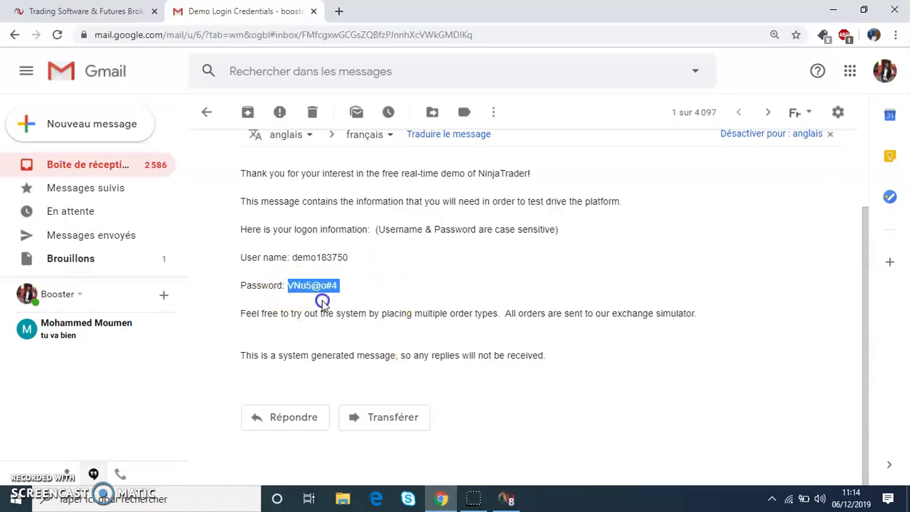
click(505, 499)
click(557, 204)
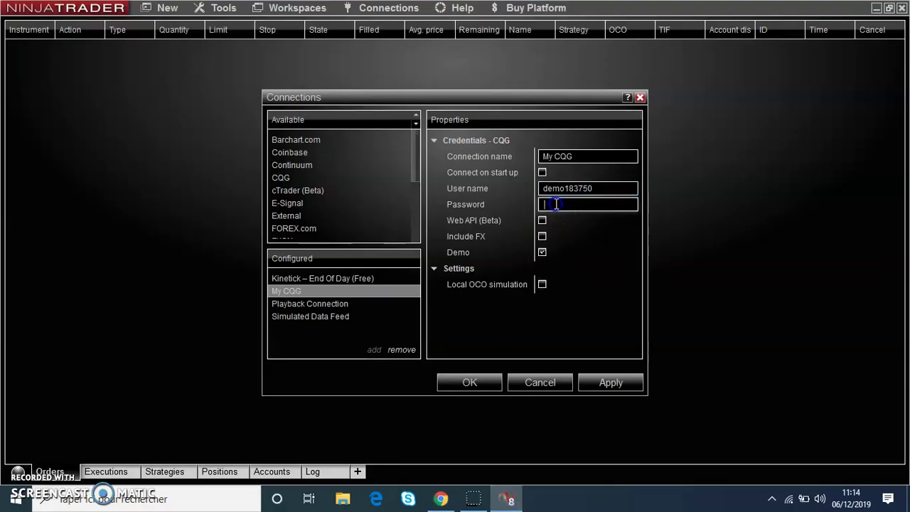
key(ctrl+v)
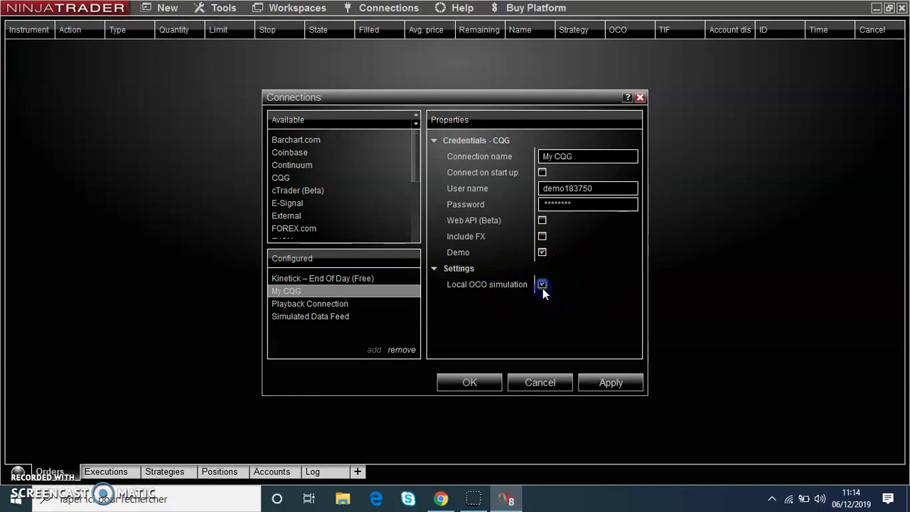
click(610, 383)
click(479, 384)
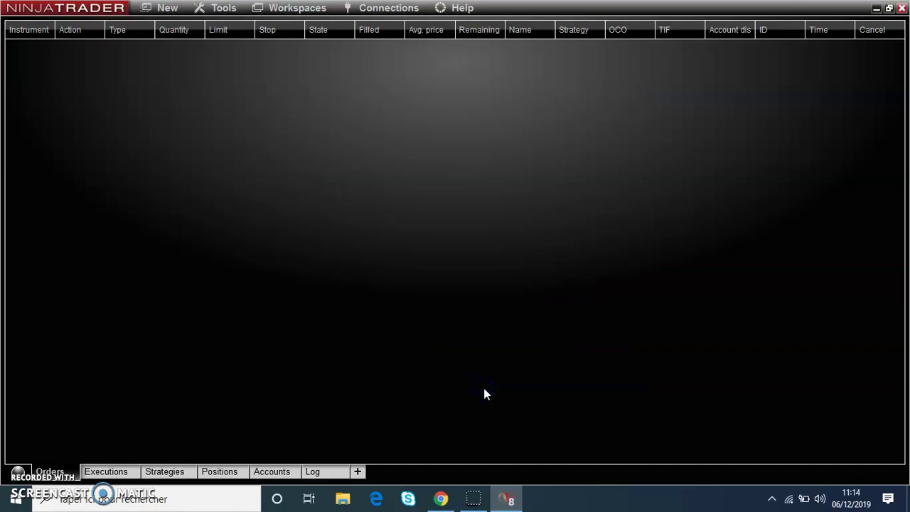
Connect to My CQG and check its status in the list of connections.
click(390, 13)
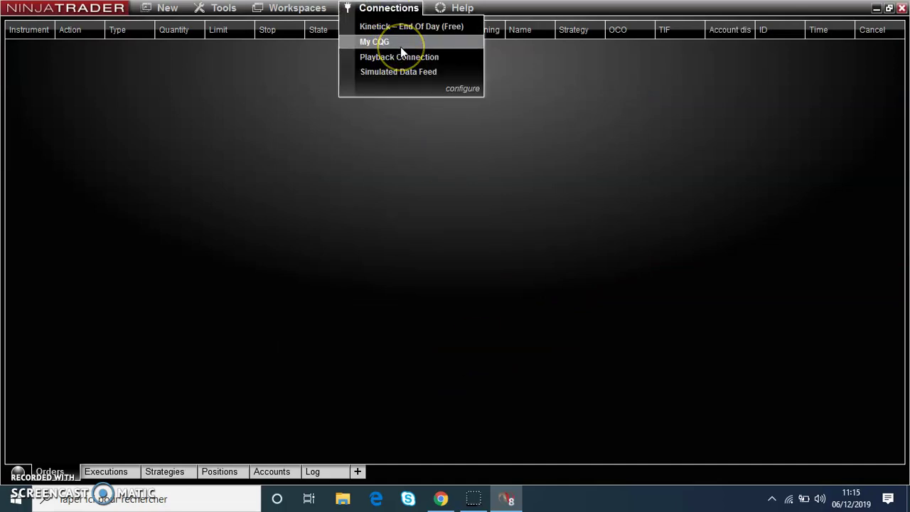
click(400, 46)
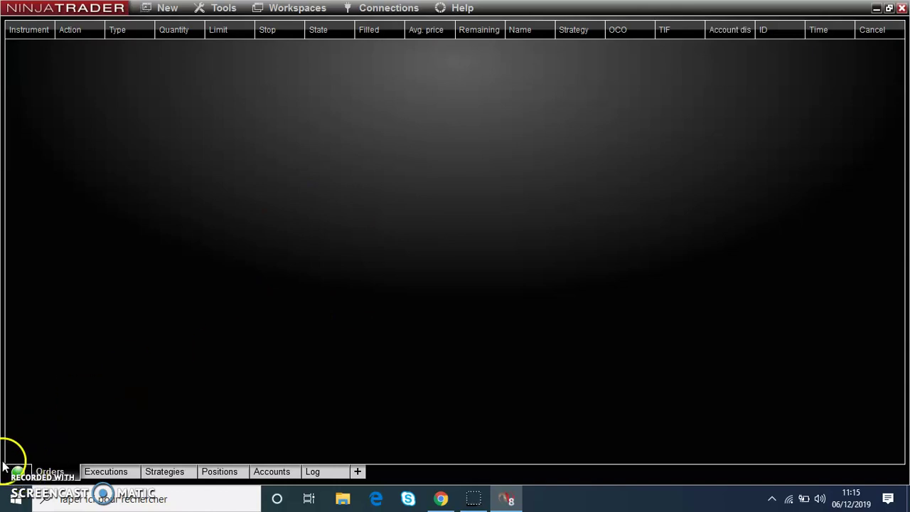
click(391, 8)
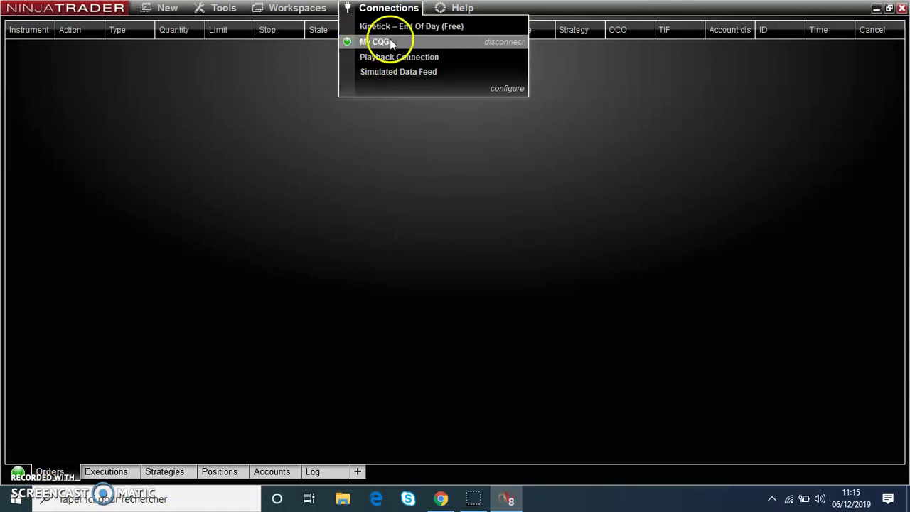
click(358, 221)
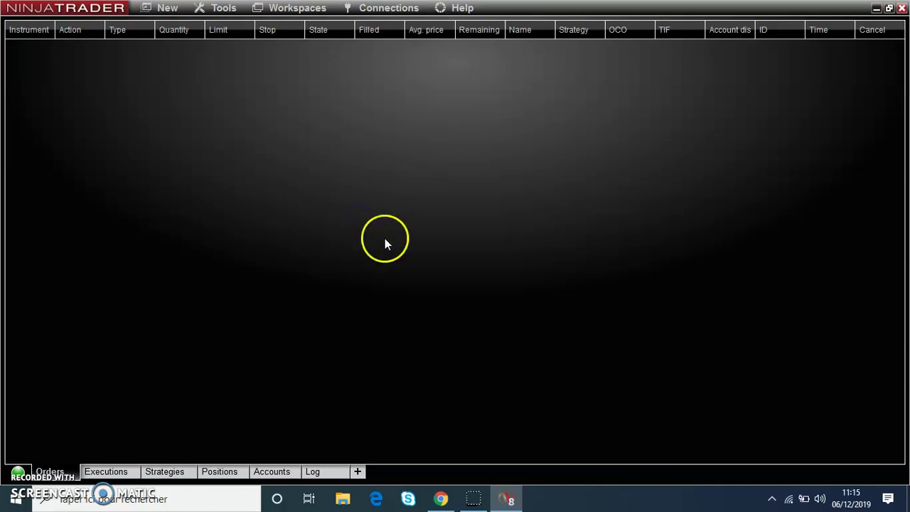
click(383, 8)
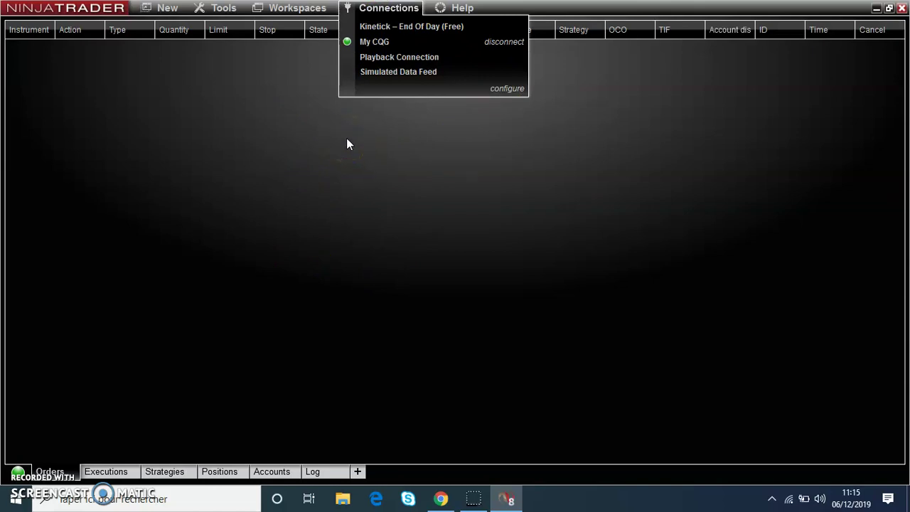
click(301, 133)
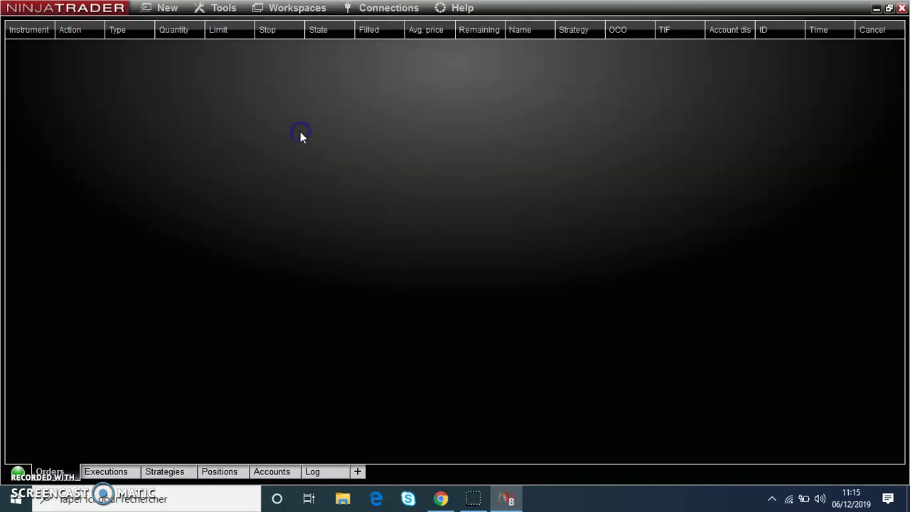
Open the License Key dialog to view where the license key is entered, and close it without changes.
click(459, 12)
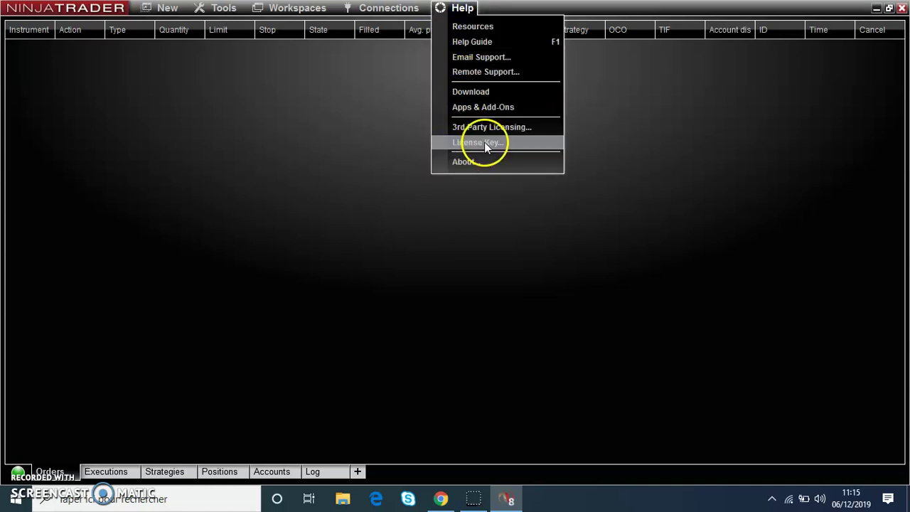
click(478, 142)
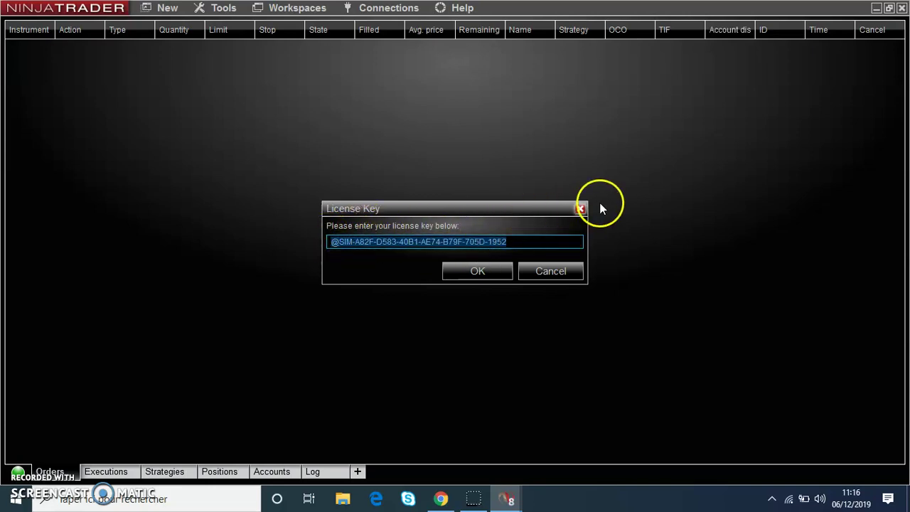
click(580, 208)
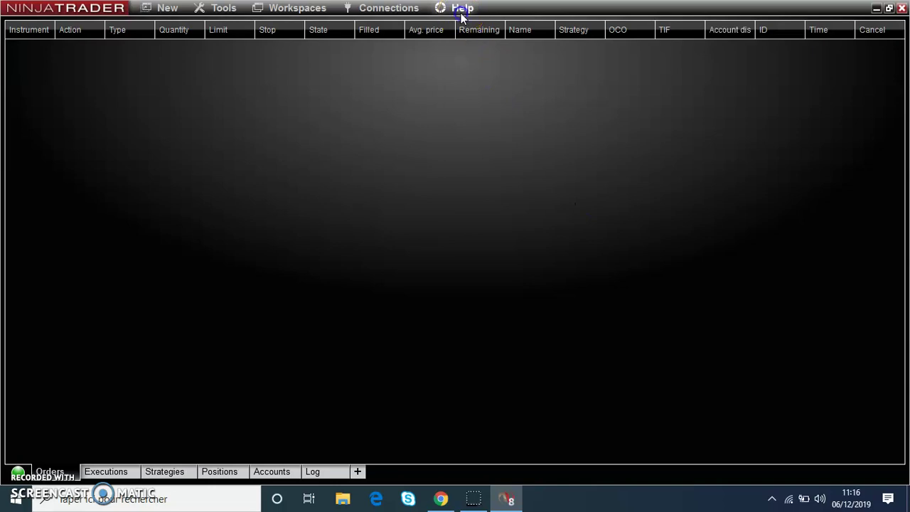
Try to confirm the existing license key in the License Key dialog, and close the dialog.
click(460, 13)
click(477, 146)
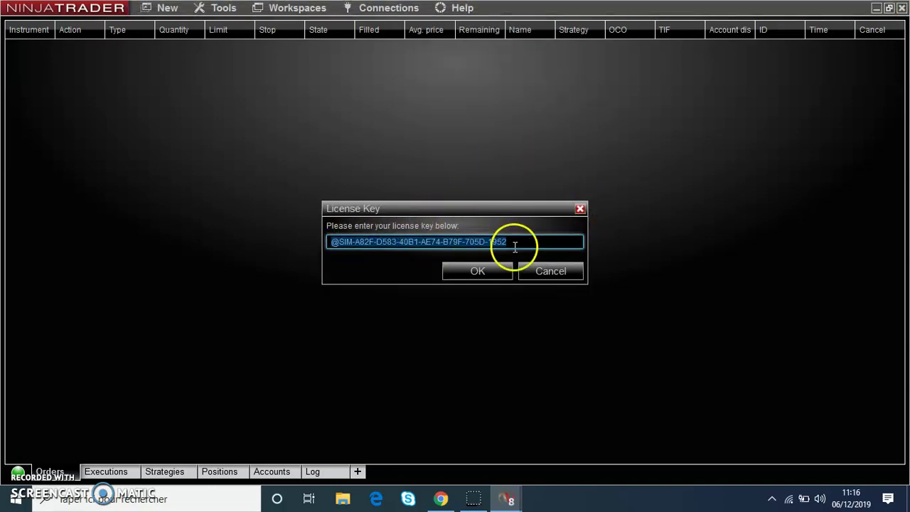
click(480, 270)
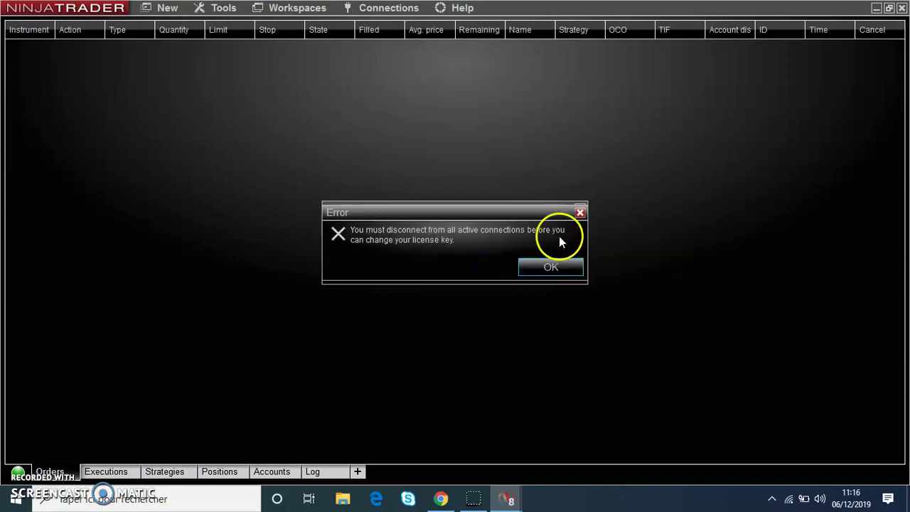
click(581, 210)
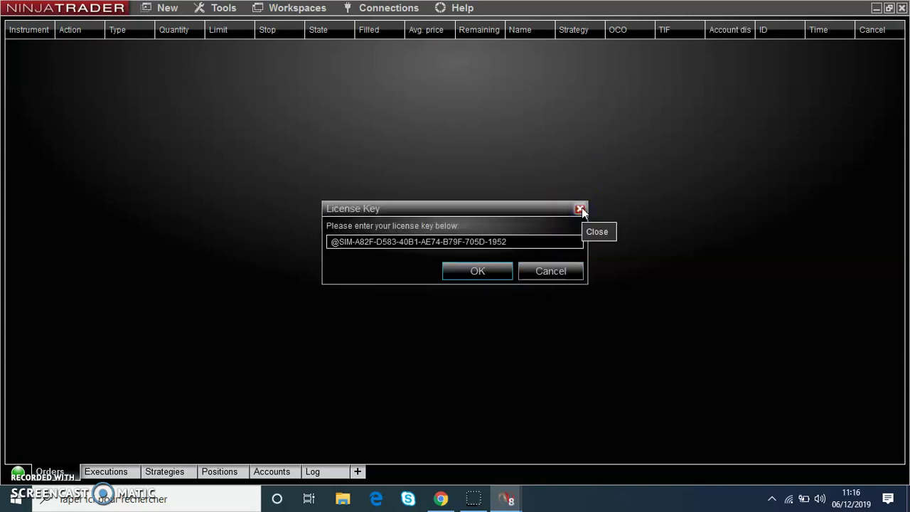
click(582, 210)
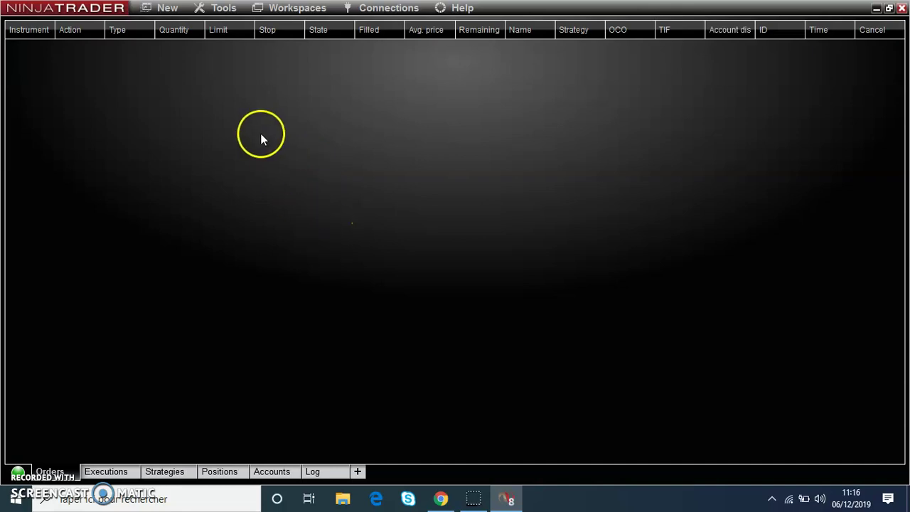
click(168, 8)
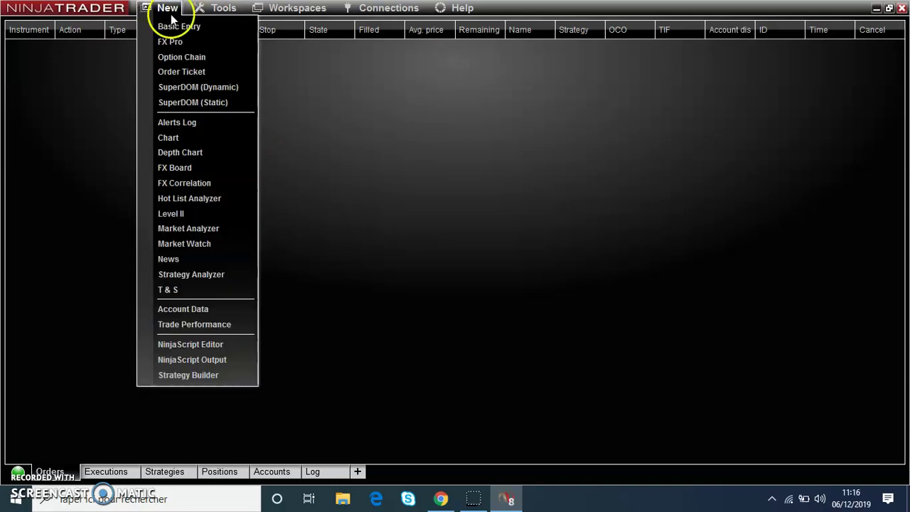
click(169, 136)
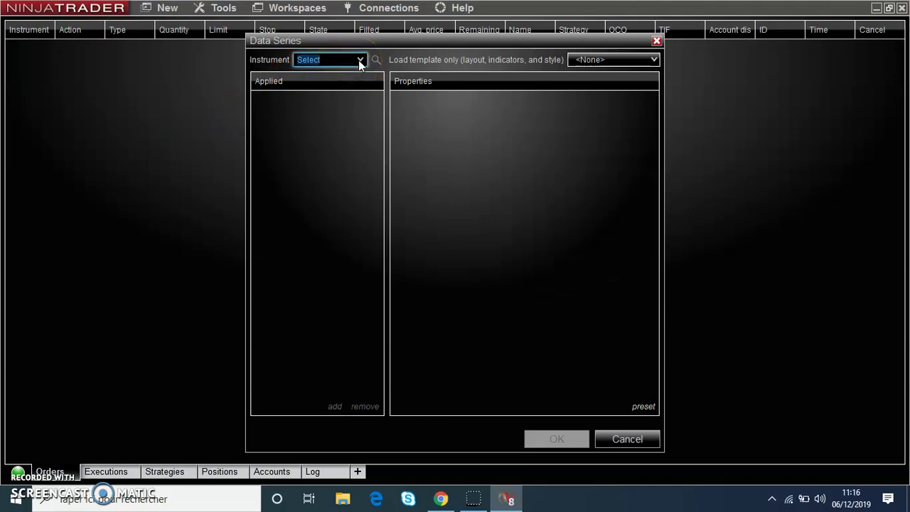
click(656, 40)
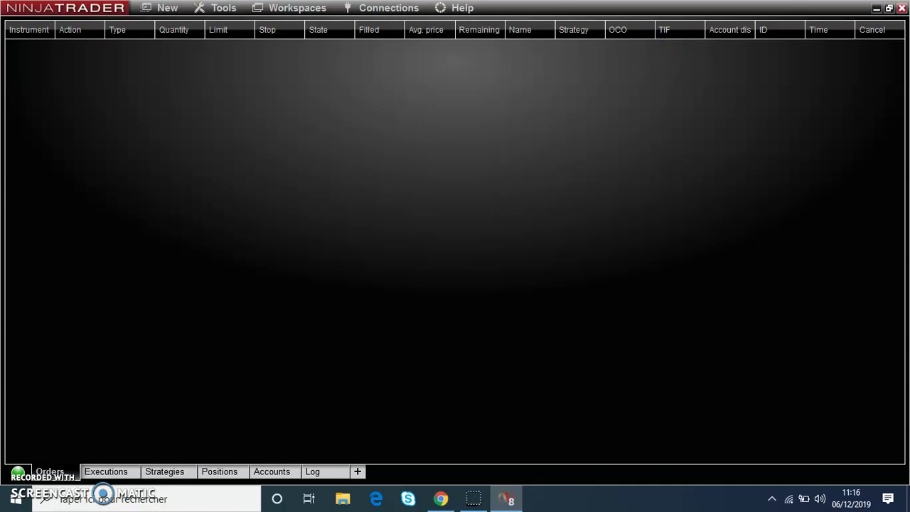
Start a new chart and choose the NQ 12-19 futures contract as its instrument.
click(167, 8)
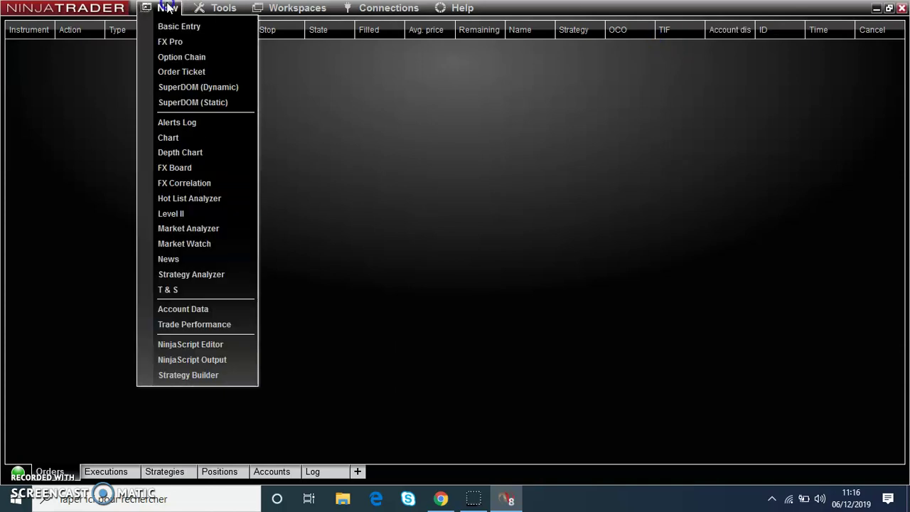
click(183, 142)
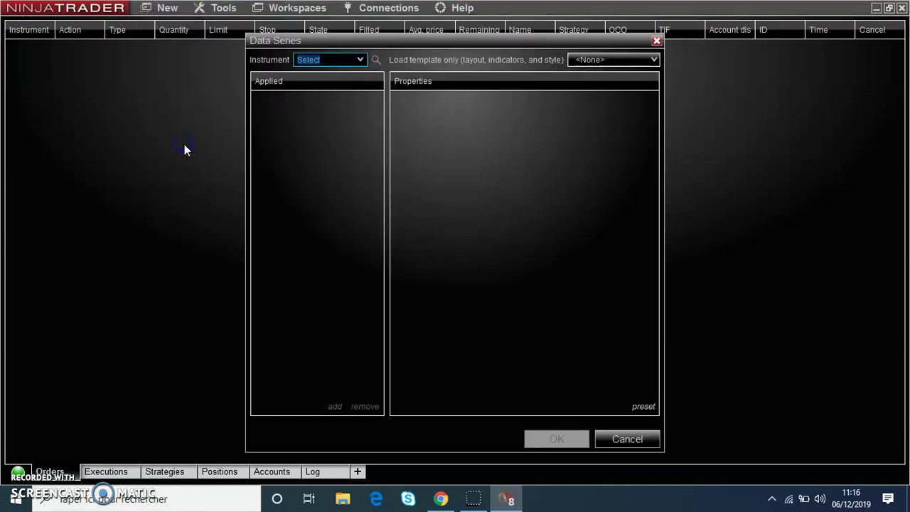
click(359, 60)
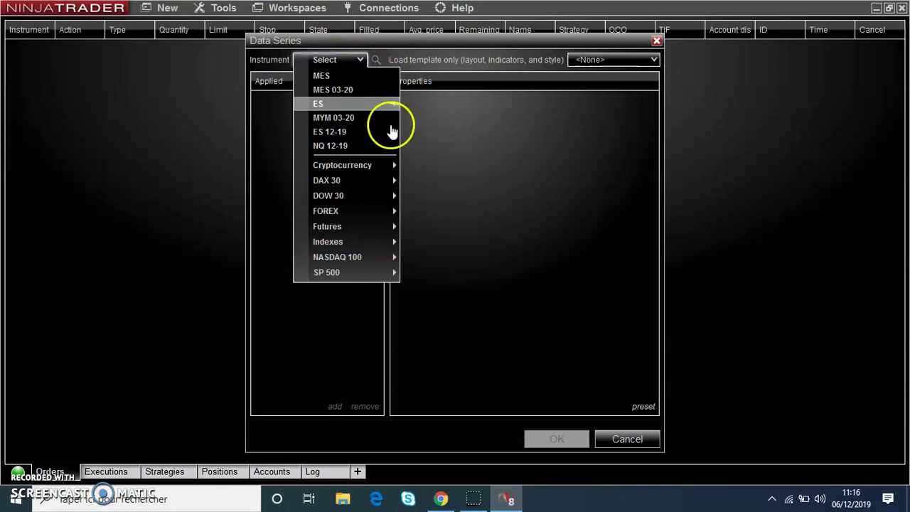
mouse_move(337, 233)
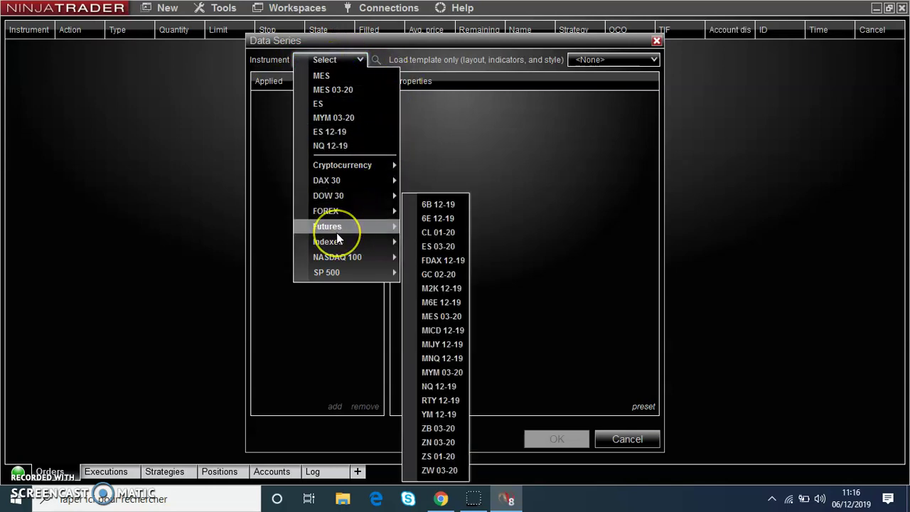
click(459, 385)
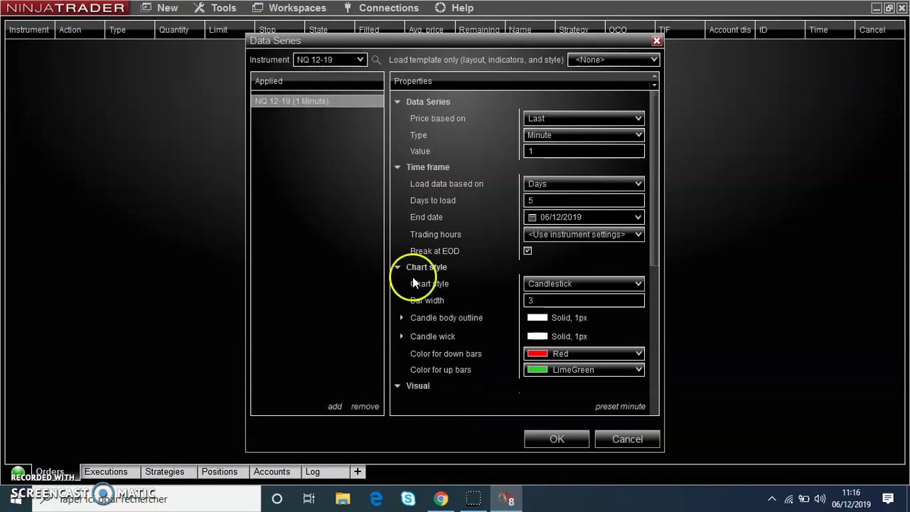
Set the data series to Minute bars with a value of 5, review its remaining properties and create the chart.
click(585, 137)
click(585, 136)
double_click(543, 151)
key(BackSpace)
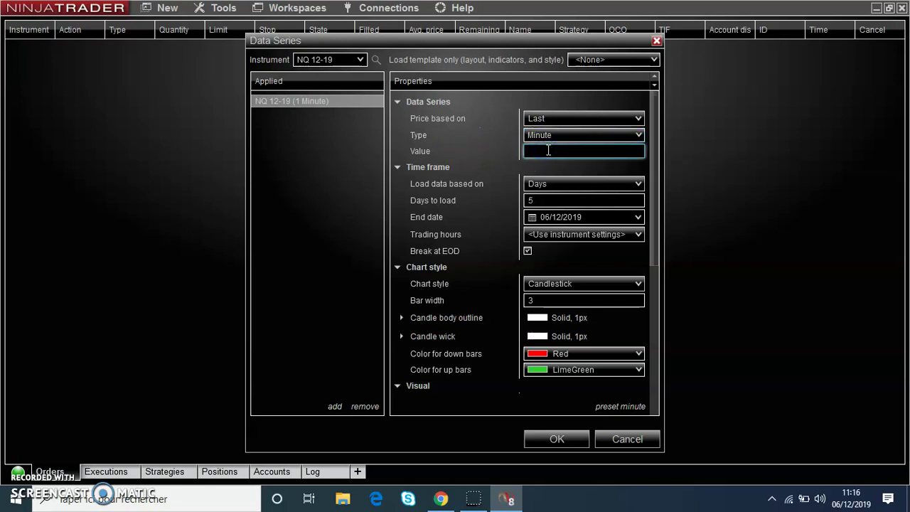
text(5)
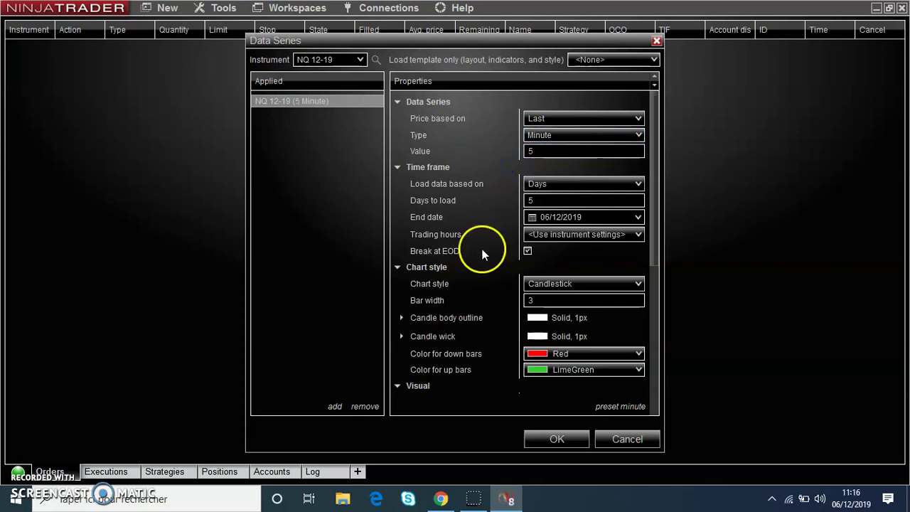
scroll(482, 249, down, 5)
scroll(488, 225, up, 5)
scroll(488, 271, down, 5)
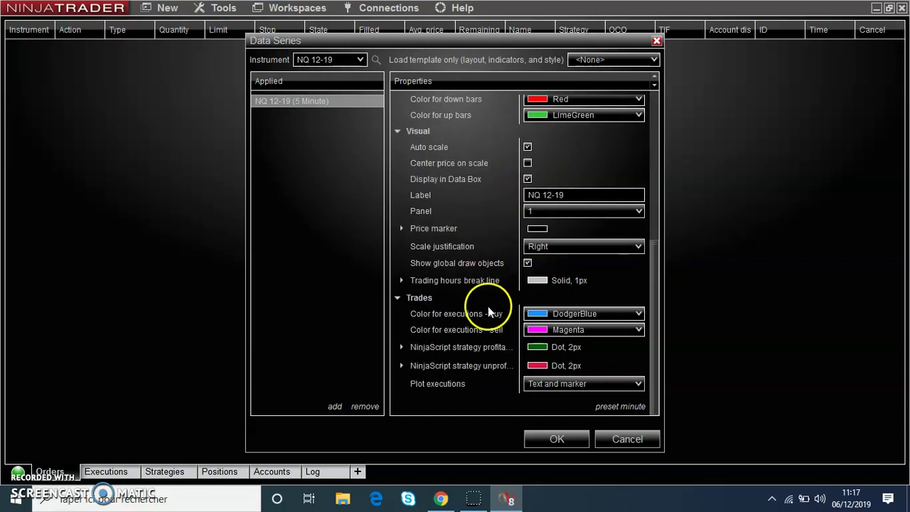
click(556, 439)
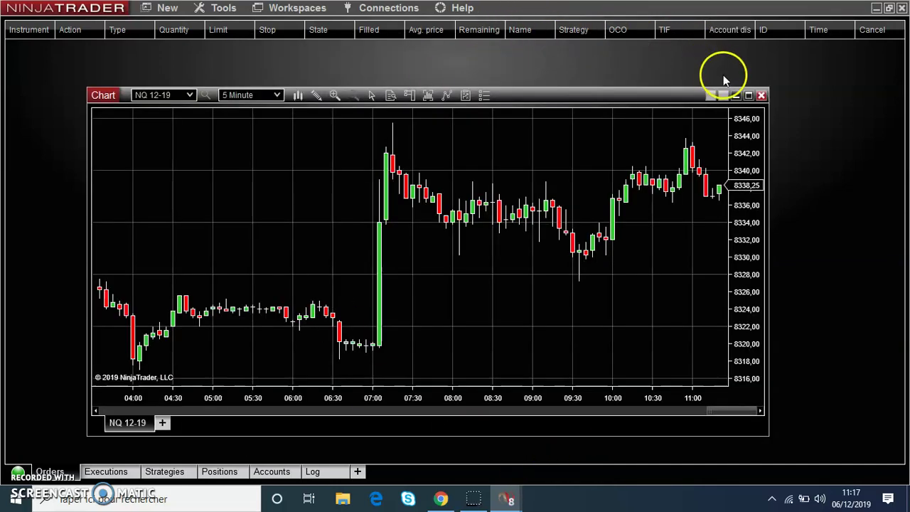
Maximize the NQ 12-19 chart window and switch the chart's interval to 10 Minute.
click(748, 95)
drag(668, 272, 315, 335)
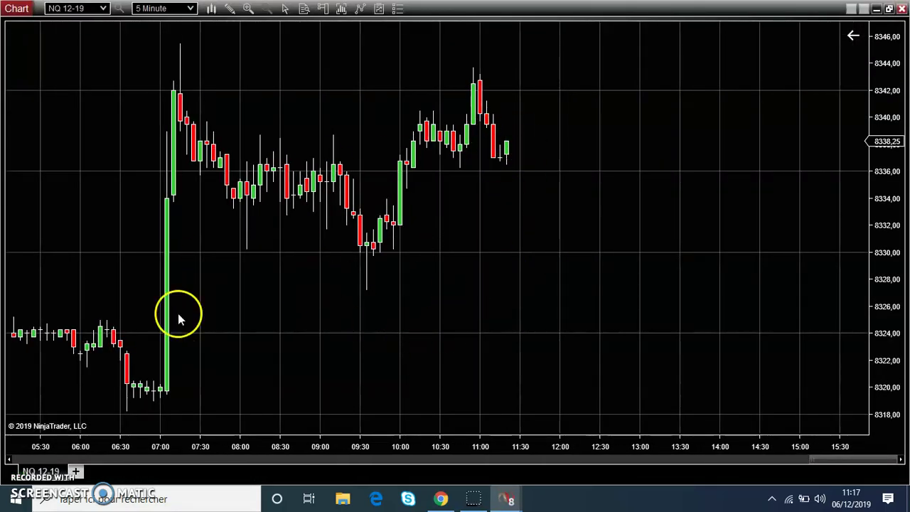
click(193, 8)
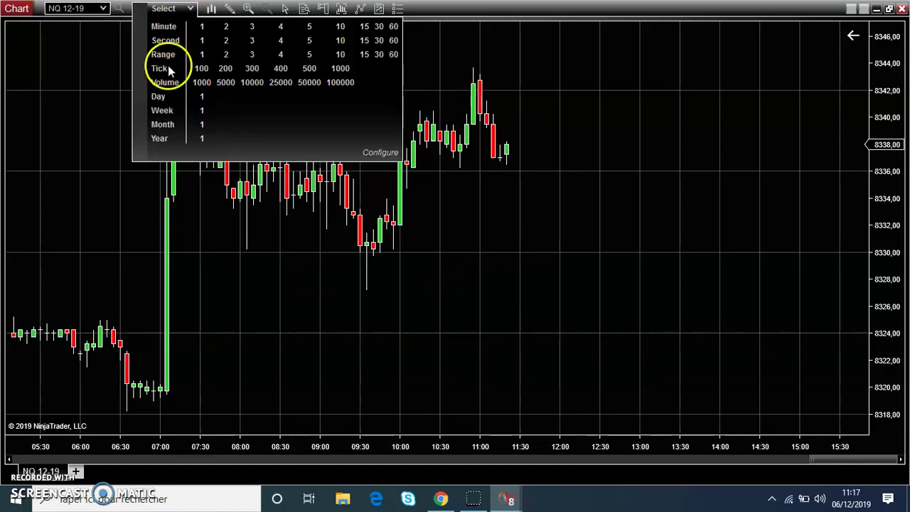
click(341, 26)
Shift the candles to leave empty space after the latest bar, and widen the bar spacing along the time axis.
drag(593, 221, 327, 226)
drag(451, 263, 334, 279)
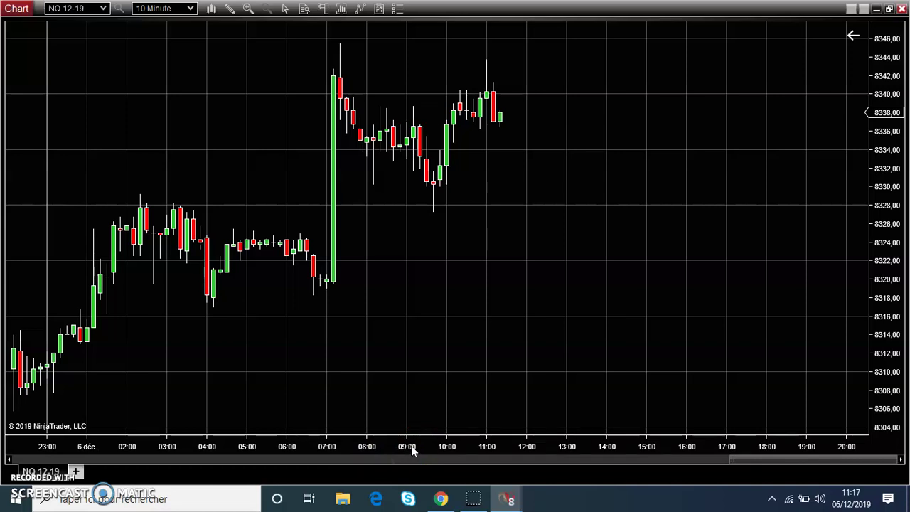
drag(412, 449, 319, 423)
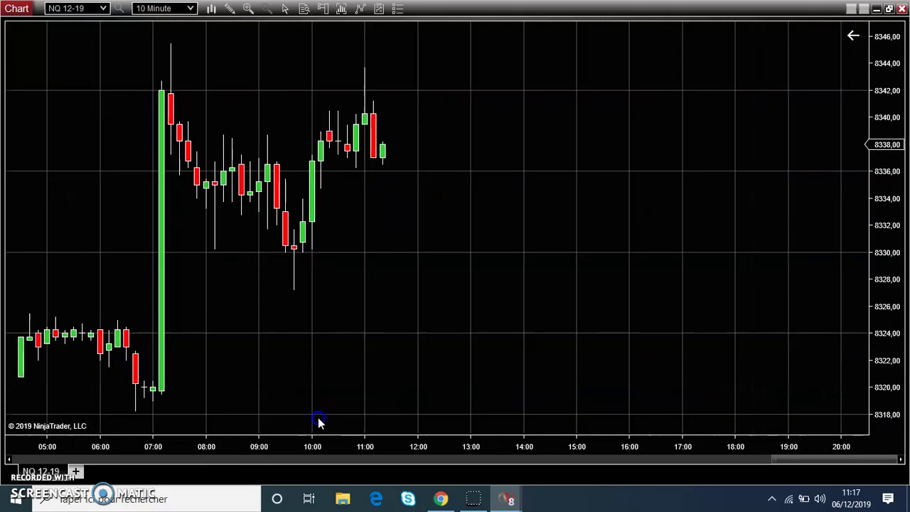
Compress the chart's price scale manually and reset it to automatic scaling.
click(886, 192)
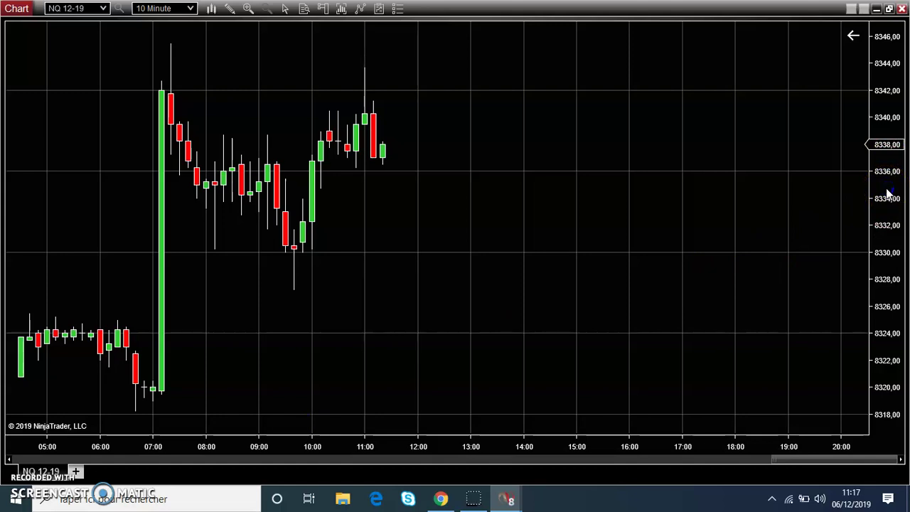
drag(886, 192, 888, 444)
mouse_move(899, 153)
mouse_down()
mouse_move(892, 356)
mouse_move(884, 162)
mouse_up()
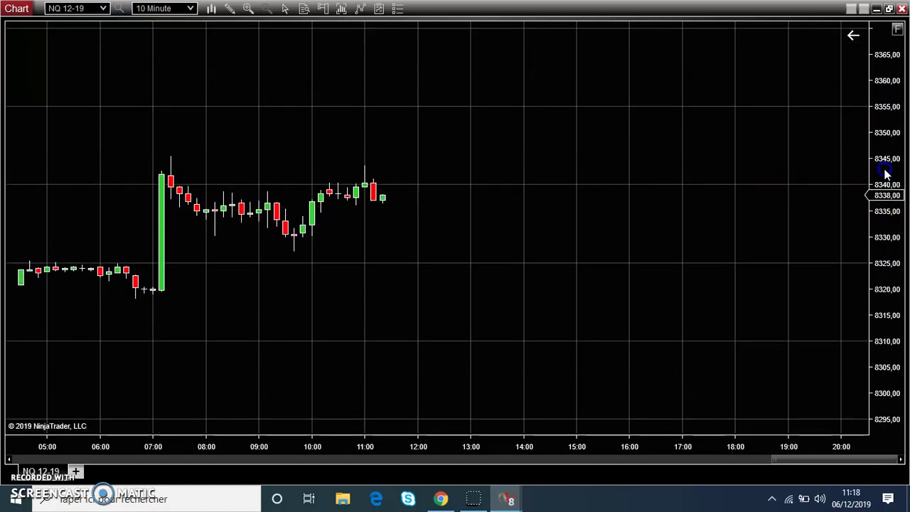
click(896, 29)
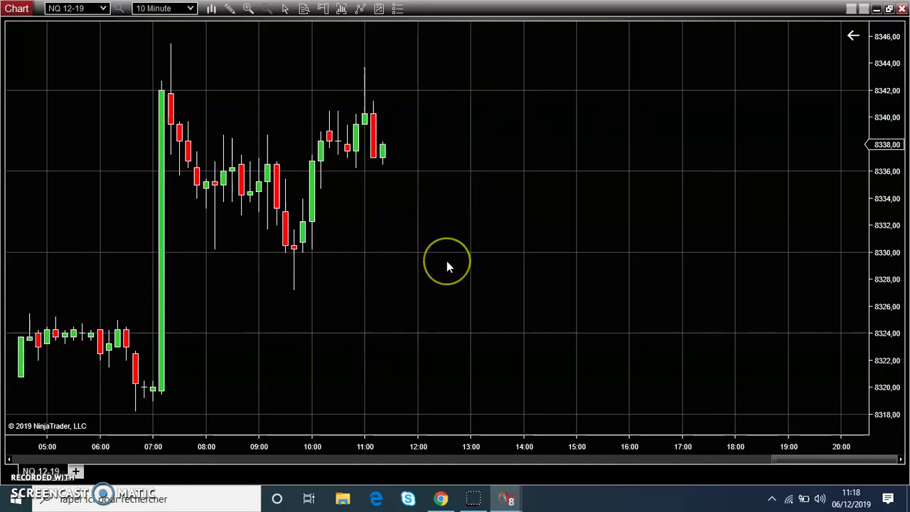
Open the chart's properties and go to its Colors settings.
right_click(486, 211)
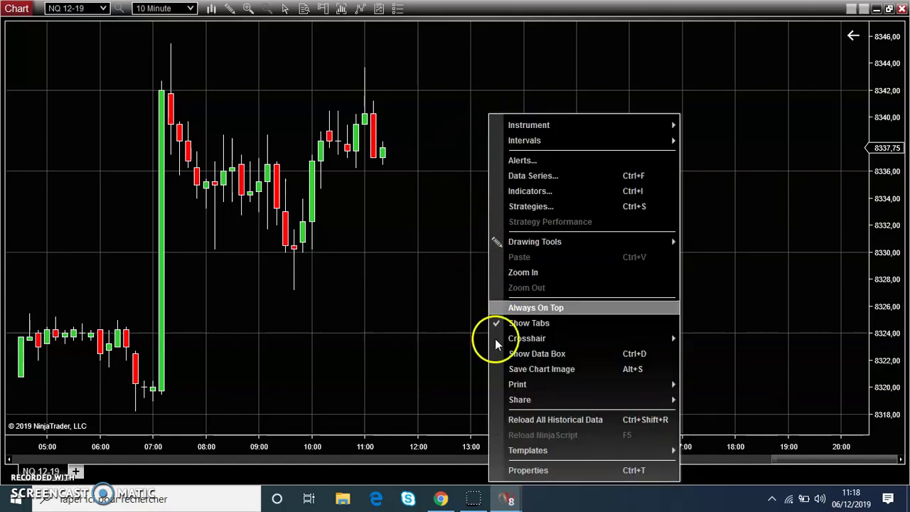
click(526, 470)
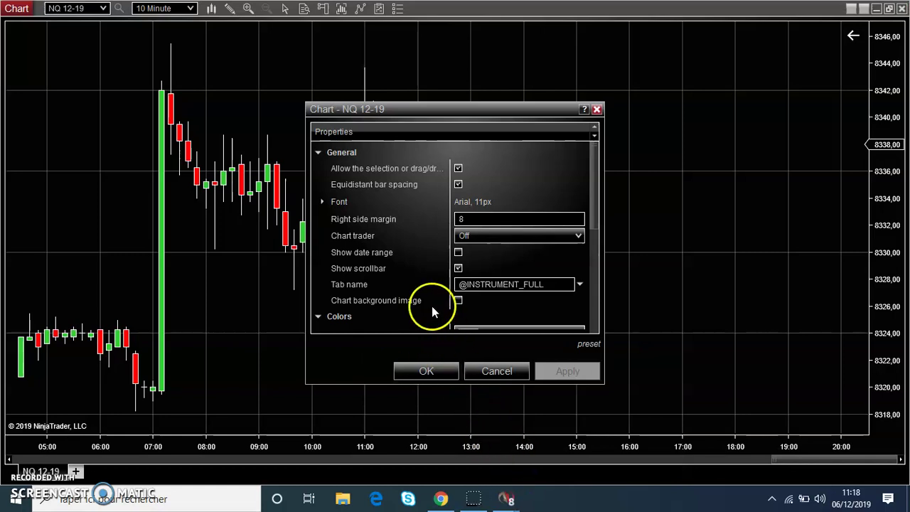
scroll(422, 261, down, 5)
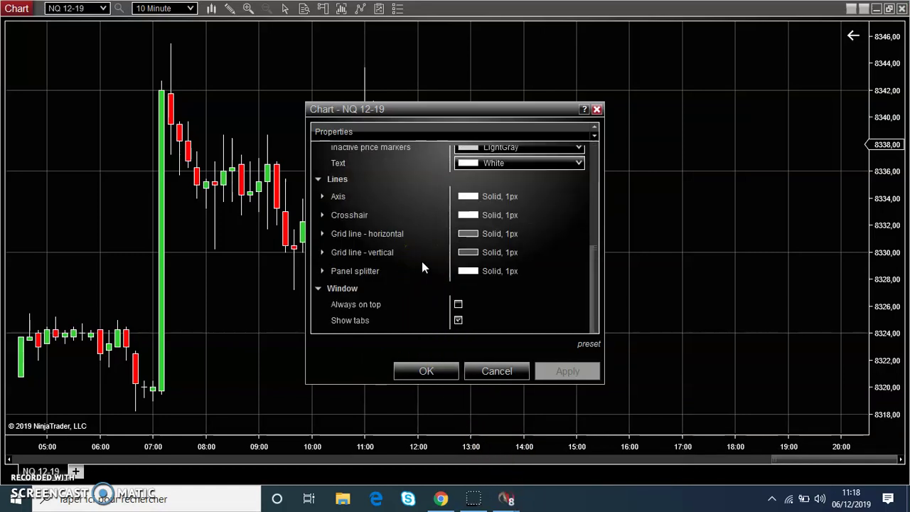
scroll(422, 262, up, 3)
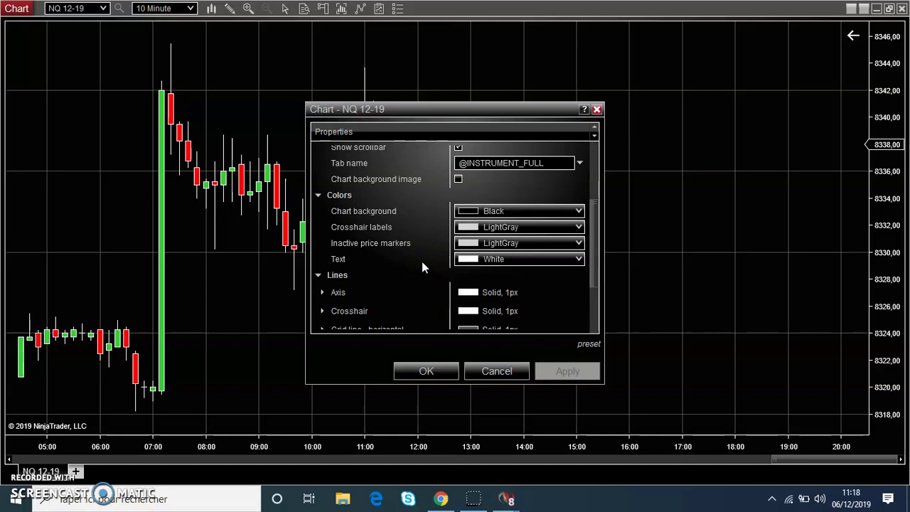
click(447, 226)
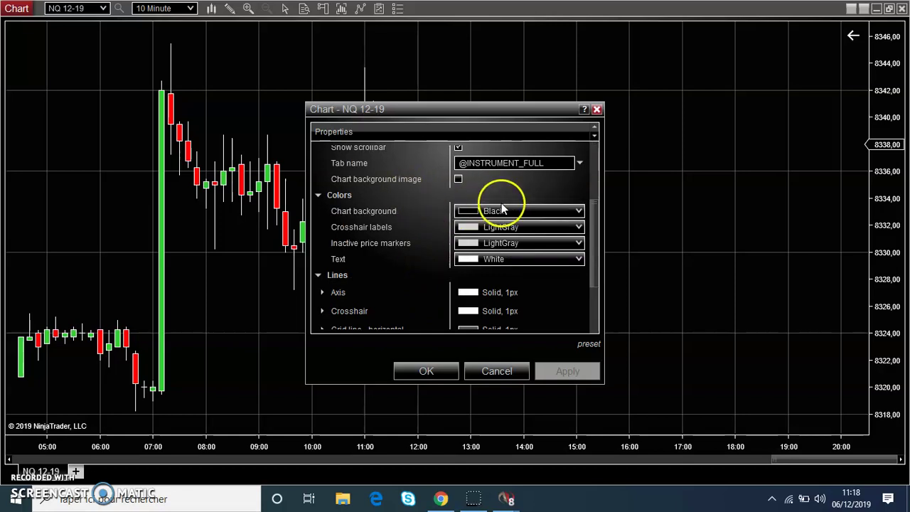